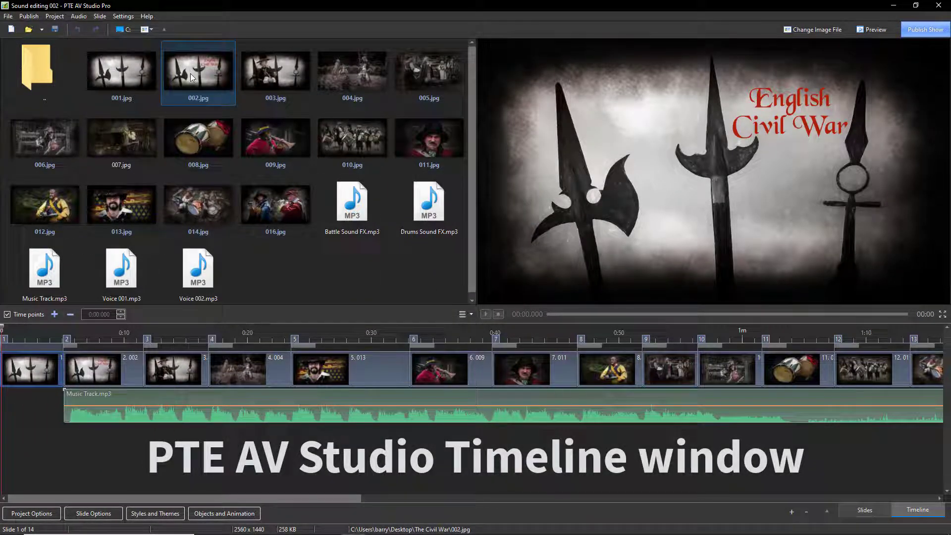
# - Place Voice 001.mp3 beneath Music Track starting near 0:15, then select slide 4
pyautogui.click(77, 369)
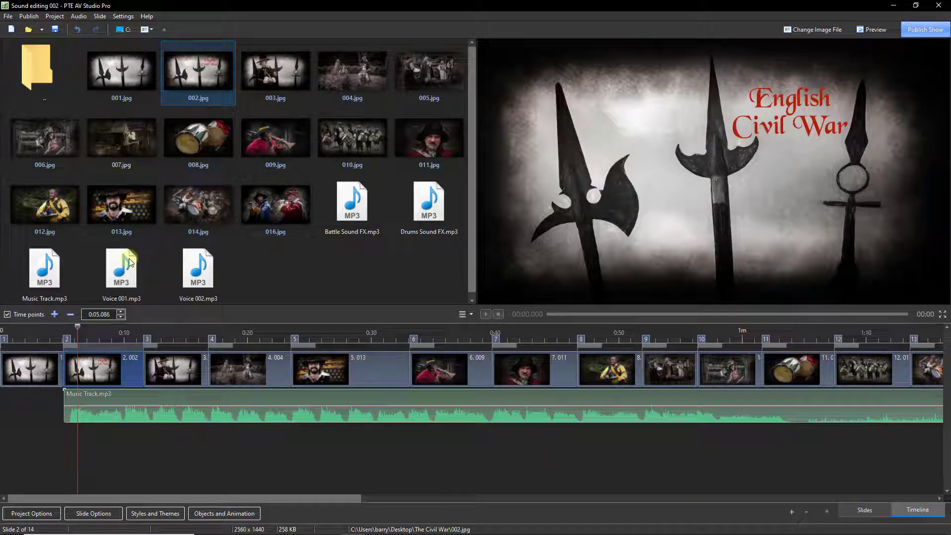
pyautogui.moveTo(117, 271); pyautogui.dragTo(206, 459)
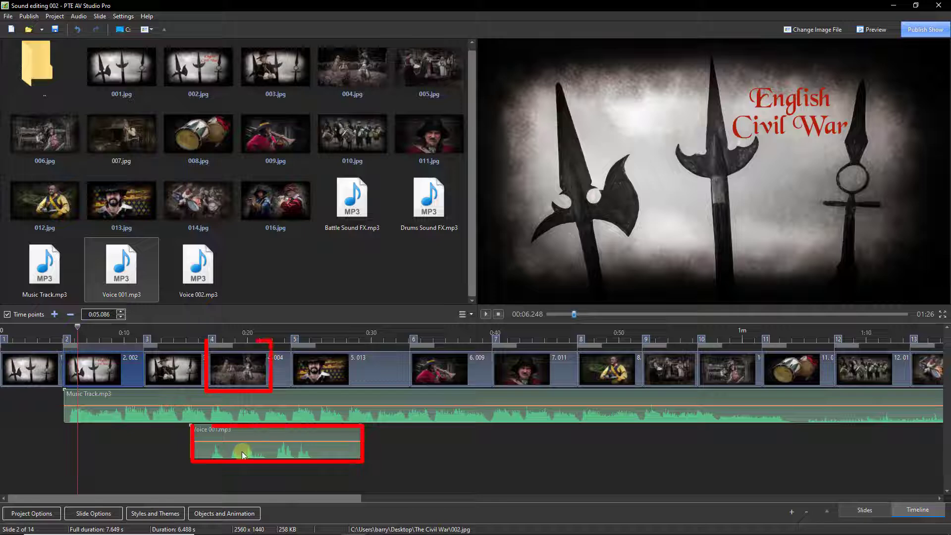
pyautogui.click(235, 372)
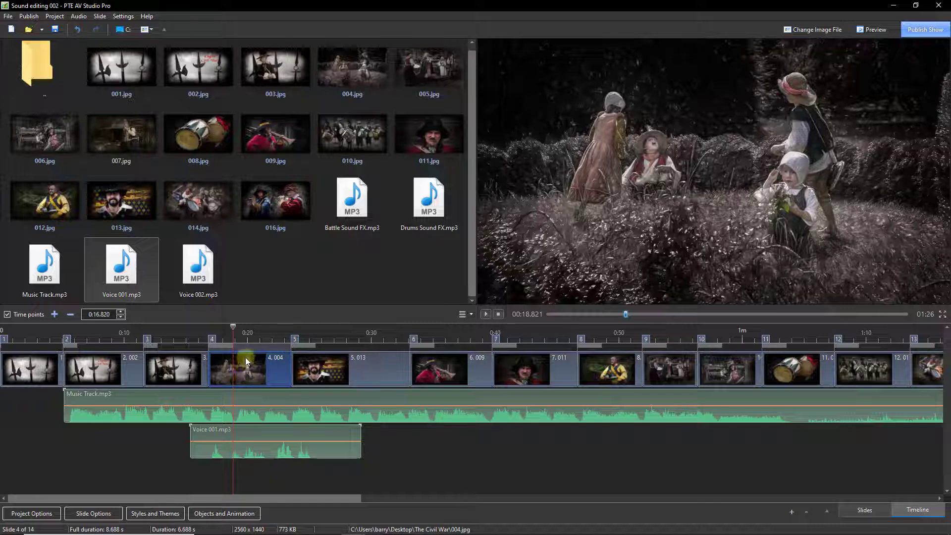
# - Link the Voice 001 clip to slide 4 and shift slide 4 slightly later
pyautogui.rightClick(243, 446)
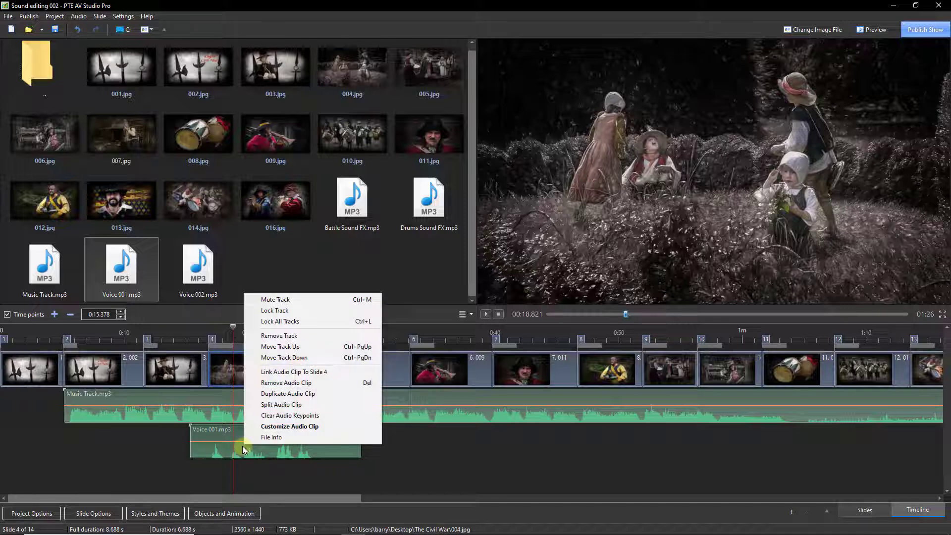
pyautogui.click(280, 372)
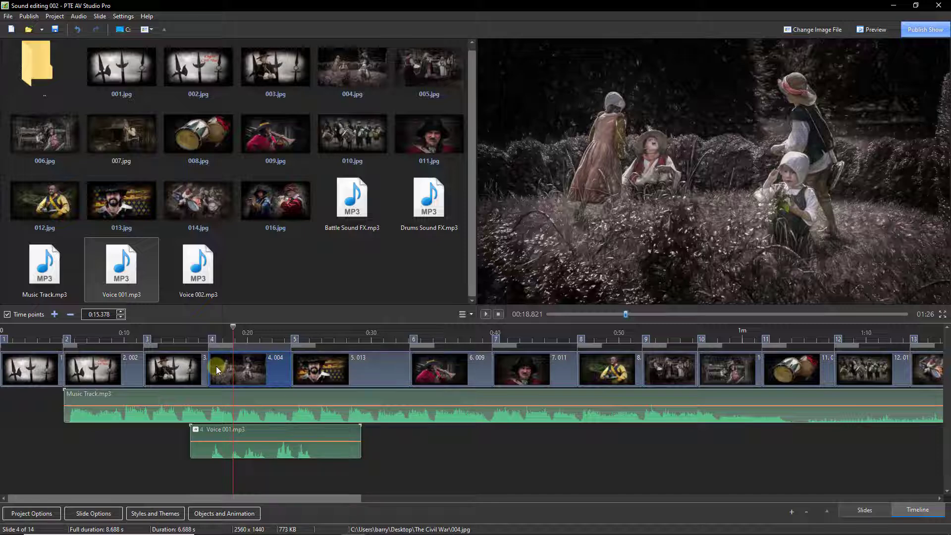
pyautogui.moveTo(216, 370)
pyautogui.mouseDown()
pyautogui.moveTo(231, 371)
pyautogui.moveTo(220, 373)
pyautogui.mouseUp()
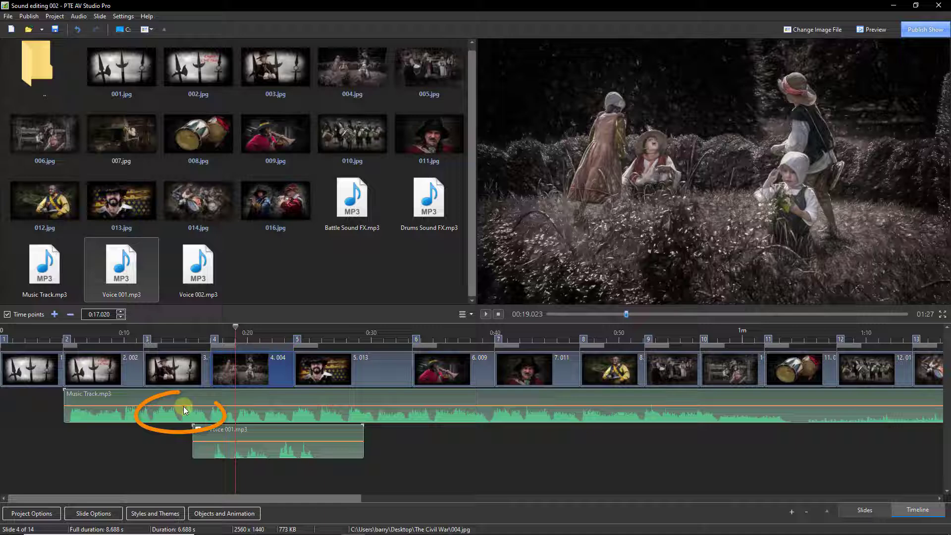
# - Add four music volume points around Voice 001 and lower the middle two to 24% and 21%
pyautogui.click(183, 405)
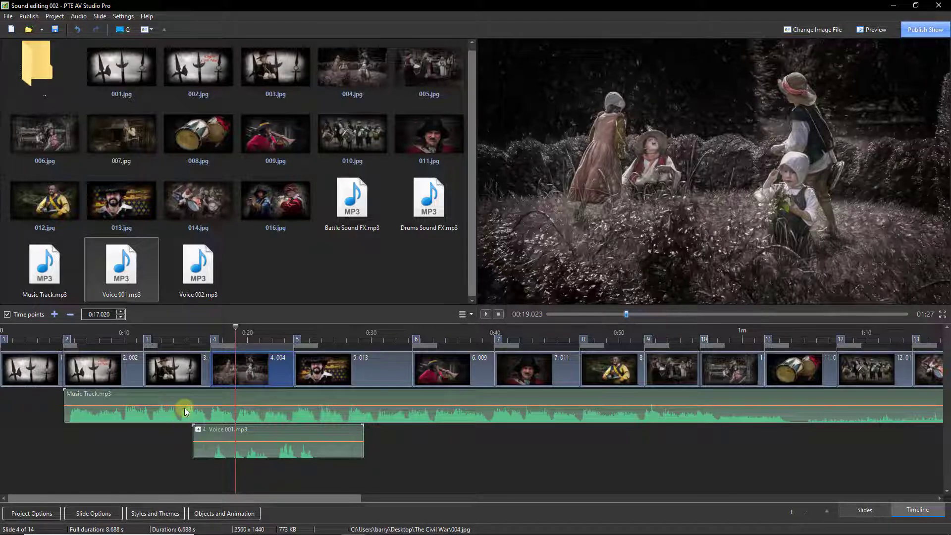
pyautogui.click(180, 406)
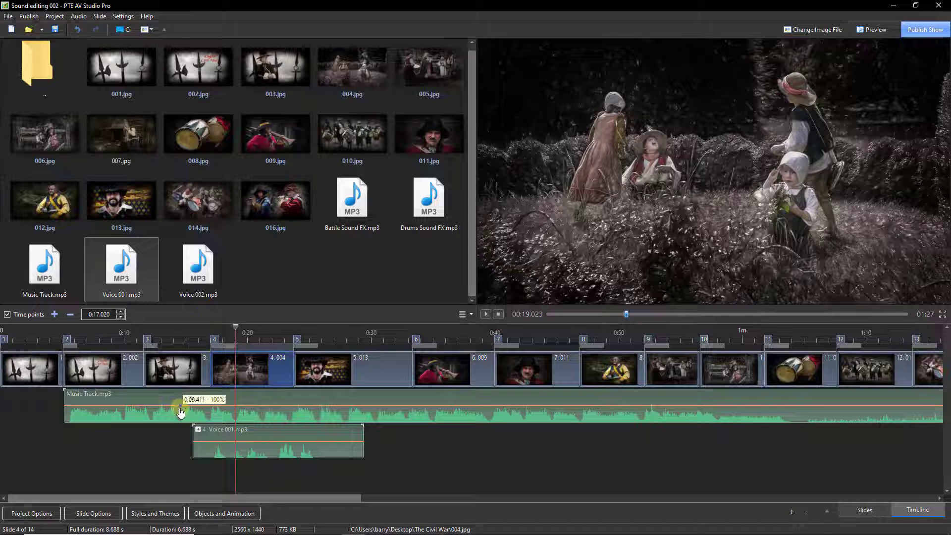
pyautogui.click(225, 407)
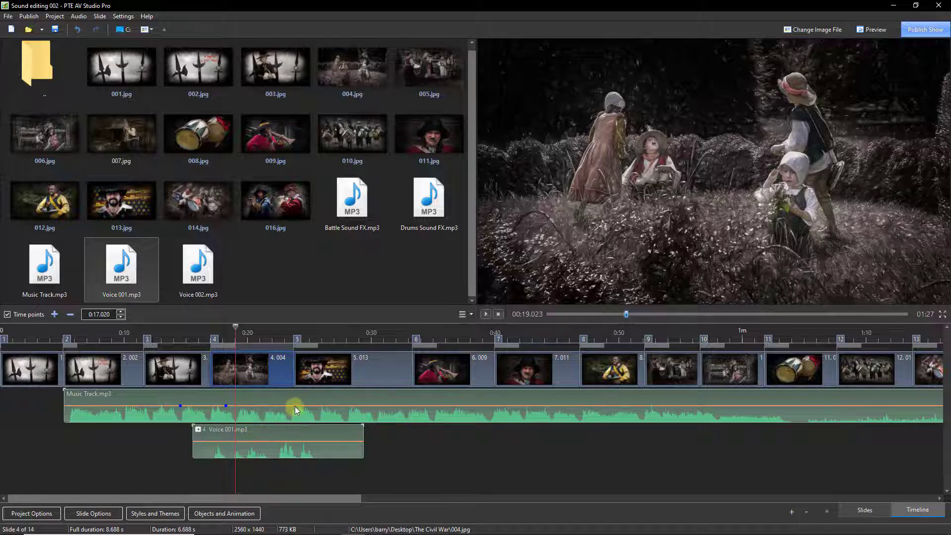
pyautogui.click(328, 406)
pyautogui.moveTo(179, 408)
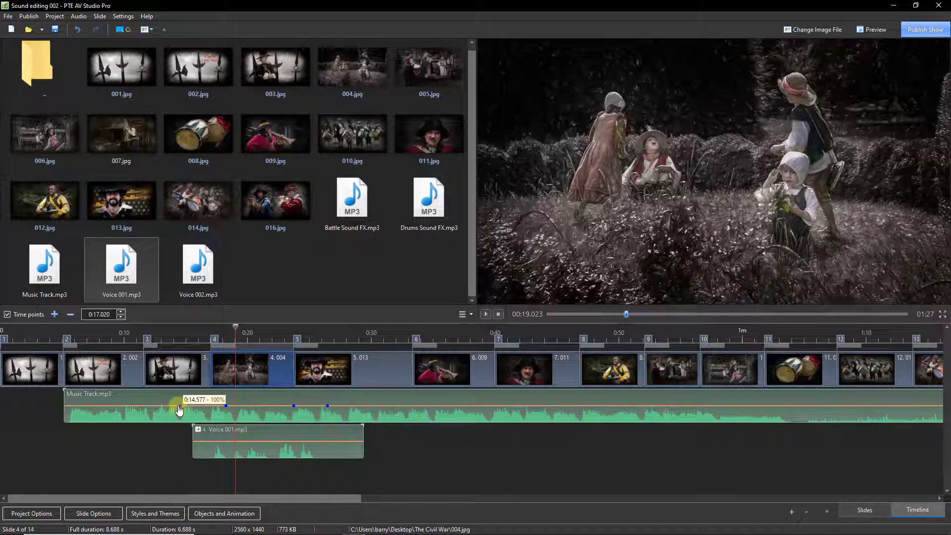
pyautogui.moveTo(179, 408); pyautogui.dragTo(226, 421)
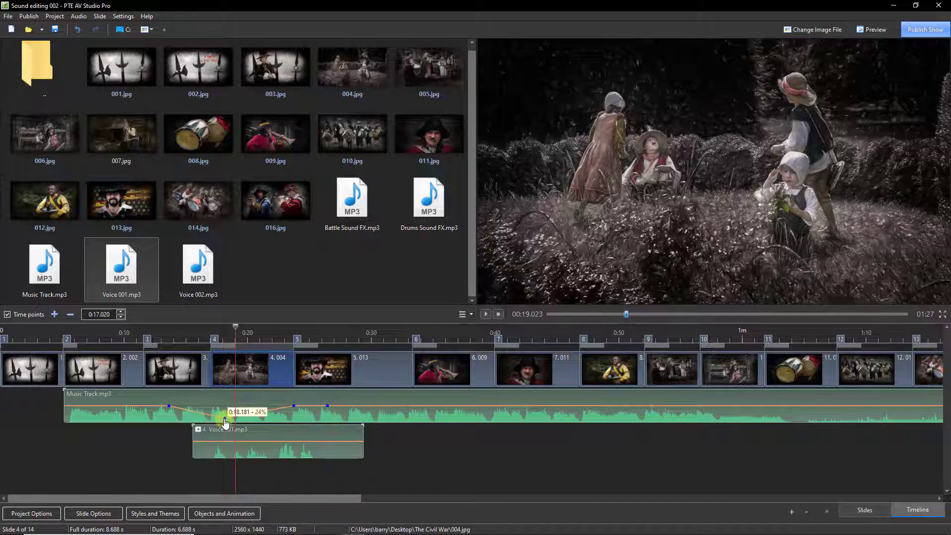
pyautogui.moveTo(294, 409)
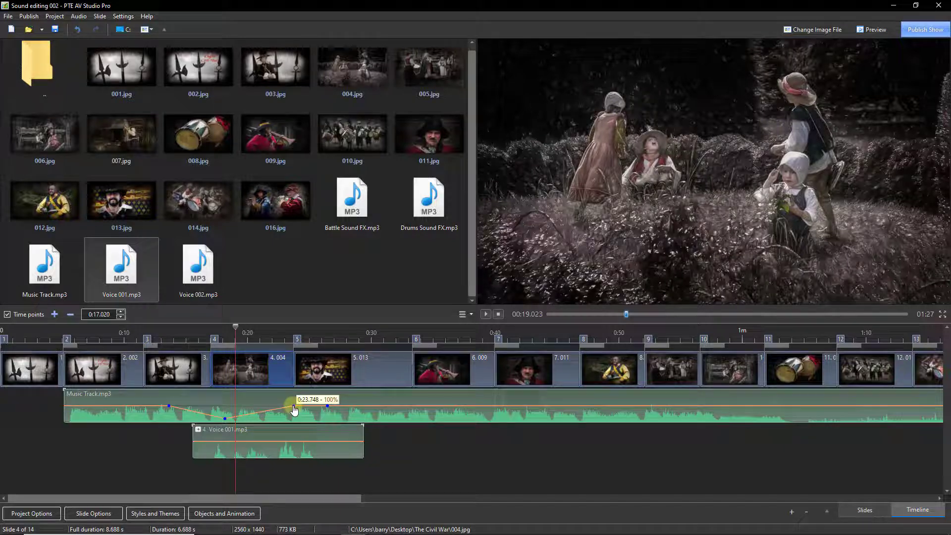
pyautogui.moveTo(292, 407)
pyautogui.mouseDown()
pyautogui.moveTo(304, 424)
pyautogui.moveTo(328, 408)
pyautogui.moveTo(358, 407)
pyautogui.moveTo(300, 424)
pyautogui.mouseUp()
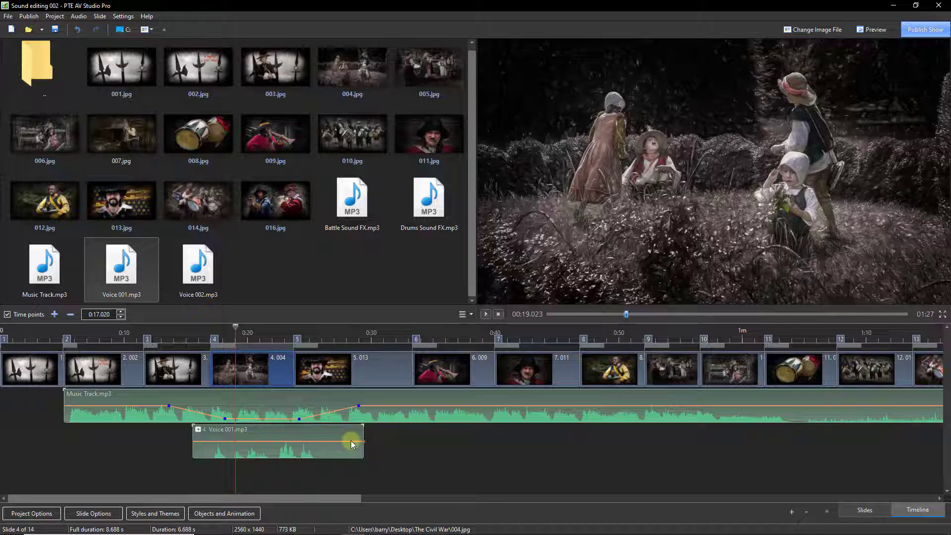
# - Play the show from slide 2 to hear the music dip under Voice 001
pyautogui.click(134, 329)
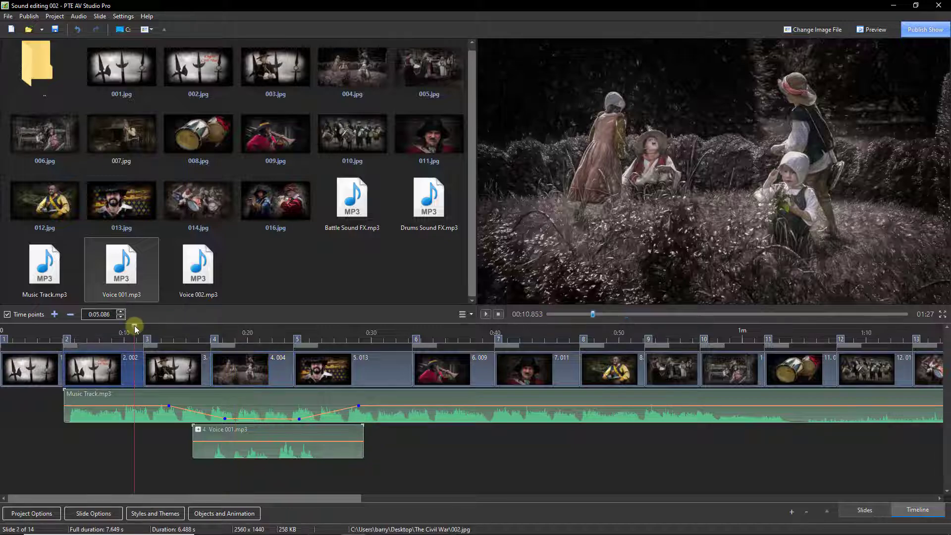
pyautogui.click(484, 314)
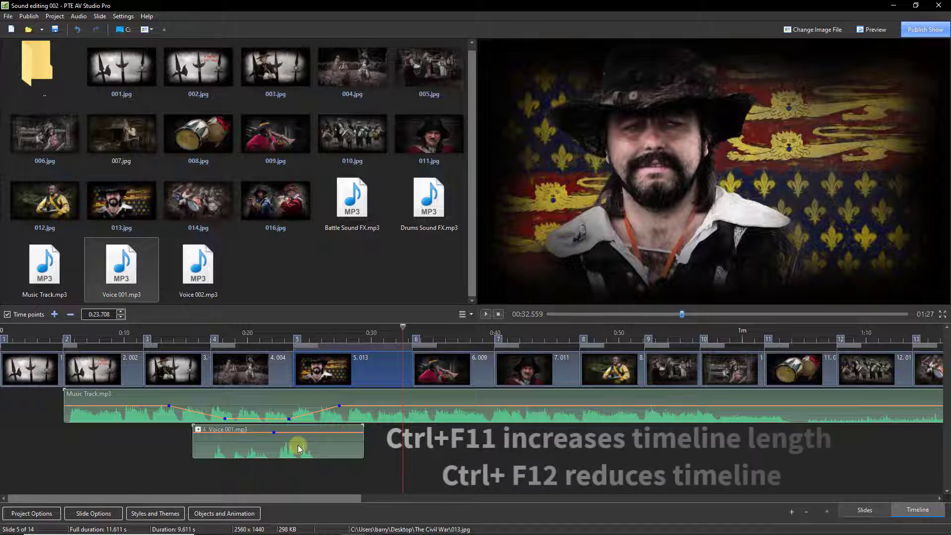
# - Zoom the timeline in and out with Ctrl+F11/Ctrl+F12, ending zoomed out to show all slides
pyautogui.hotkey('ctrl', 'F12')
pyautogui.hotkey('ctrl', 'F12')
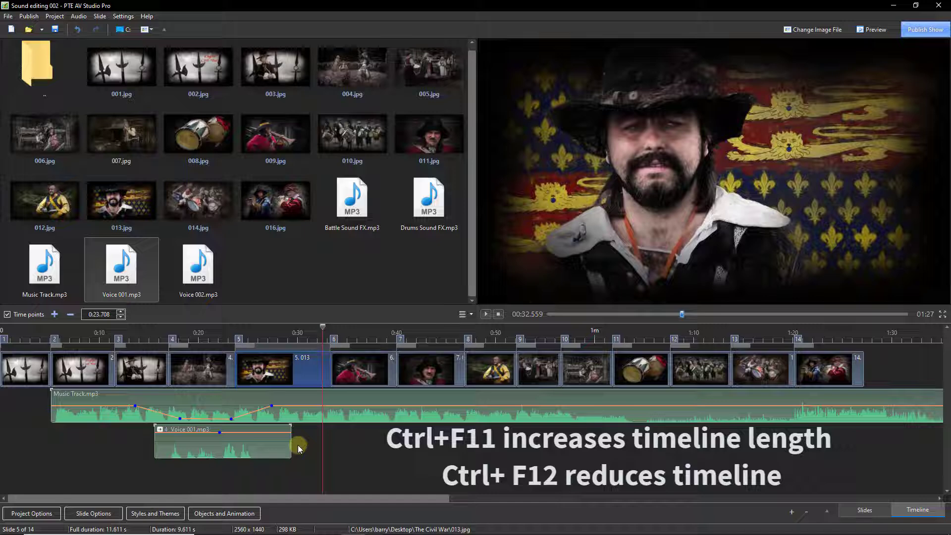
pyautogui.hotkey('ctrl', 'F11')
pyautogui.hotkey('ctrl', 'F11')
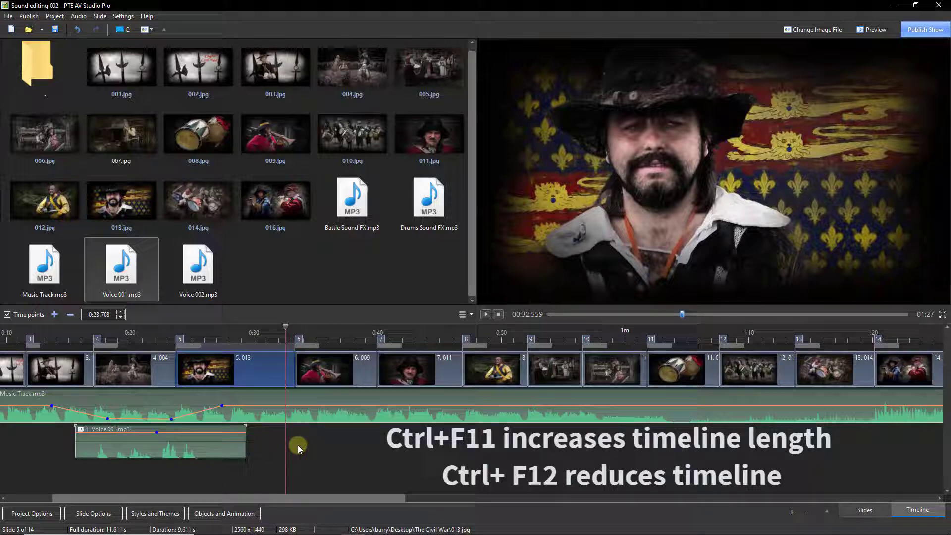
pyautogui.hotkey('ctrl', 'F11')
pyautogui.hotkey('ctrl', 'F11')
pyautogui.hotkey('ctrl', 'F11')
pyautogui.hotkey('ctrl', 'F11')
pyautogui.hotkey('ctrl', 'F11')
pyautogui.hotkey('ctrl', 'F11')
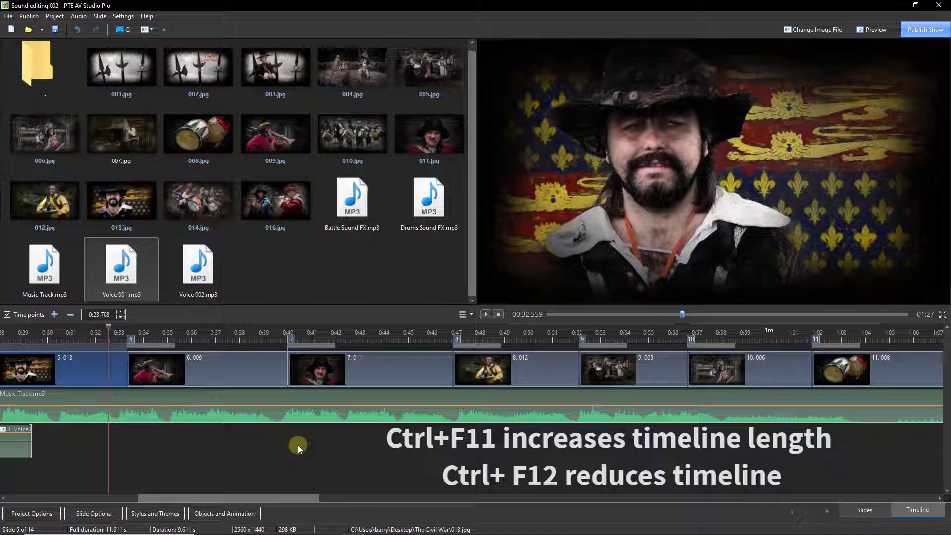
pyautogui.hotkey('ctrl', 'F12')
pyautogui.hotkey('ctrl', 'F12')
pyautogui.hotkey('ctrl', 'F12')
pyautogui.hotkey('ctrl', 'F12')
pyautogui.hotkey('ctrl', 'F12')
pyautogui.hotkey('ctrl', 'F12')
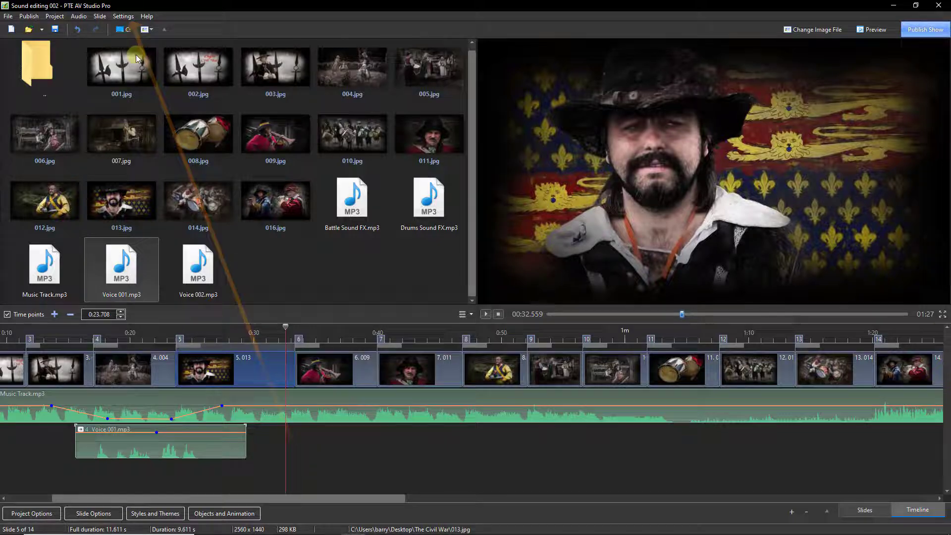
# - Set the timeline audio track height to 400% in Preferences
pyautogui.click(122, 18)
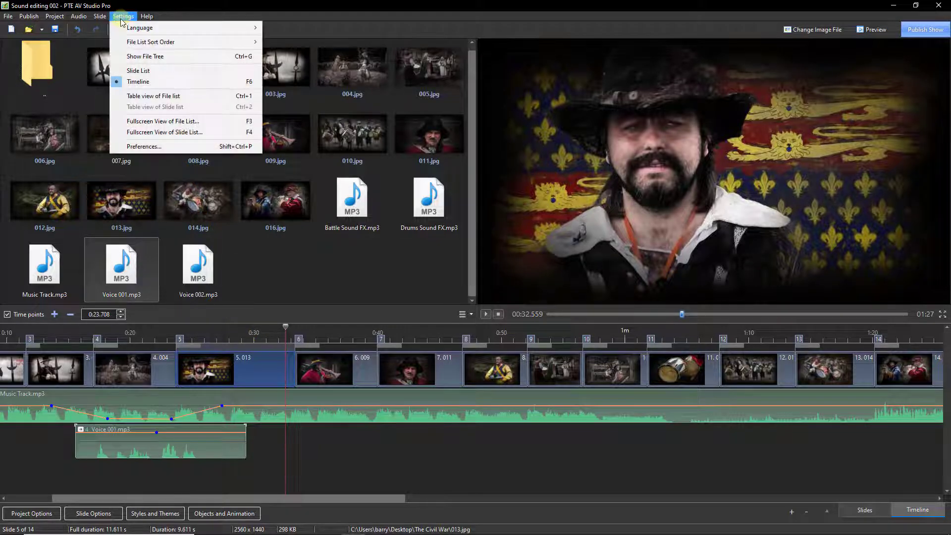
pyautogui.click(129, 146)
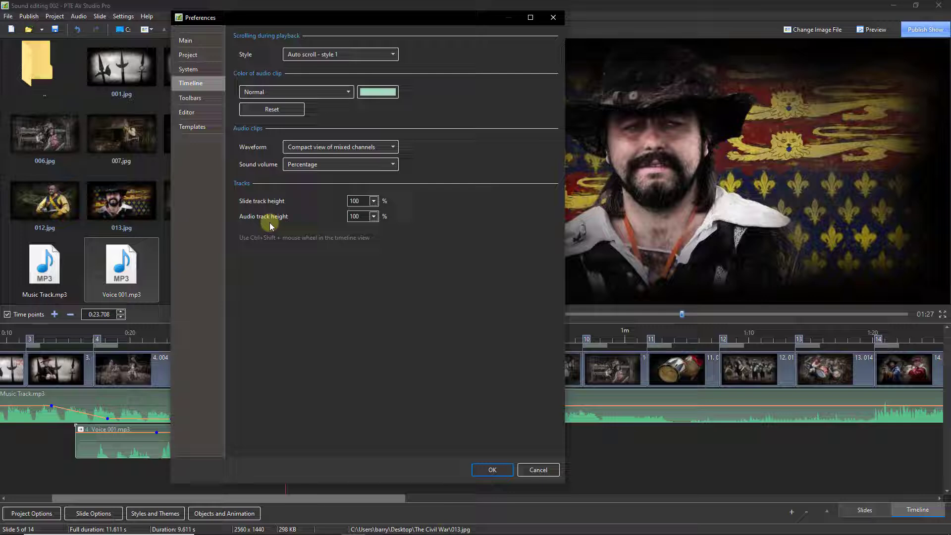
pyautogui.click(373, 216)
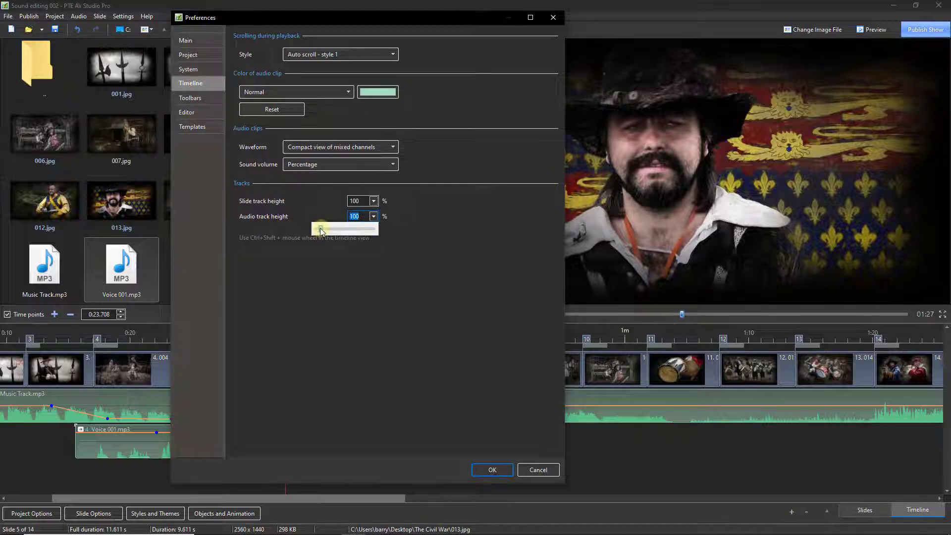
pyautogui.moveTo(321, 228); pyautogui.dragTo(374, 228)
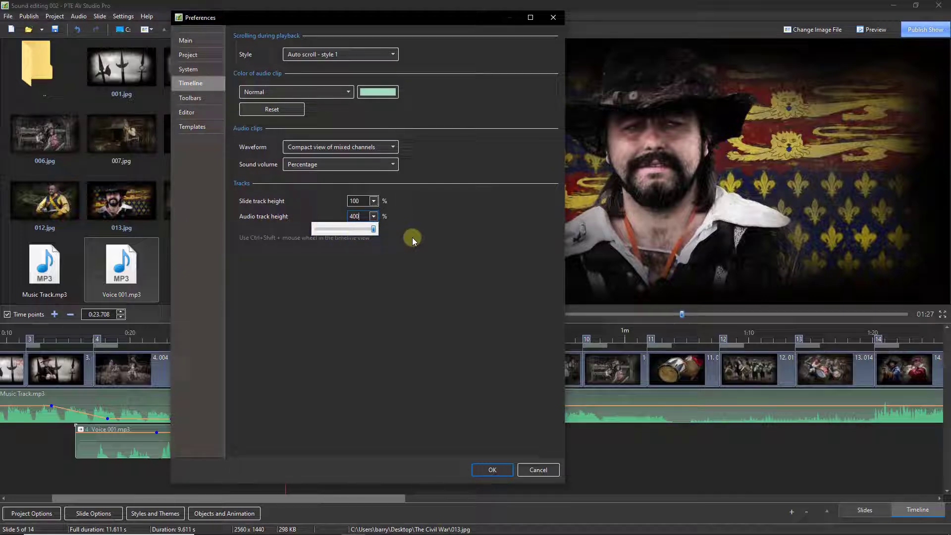
pyautogui.click(493, 470)
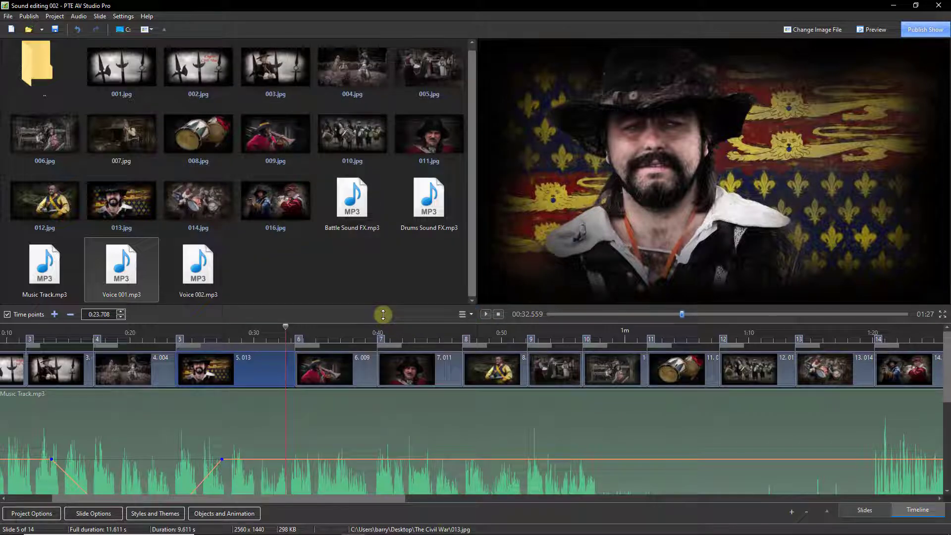
# - Enlarge the timeline panel and lower the music volume dip to 18%
pyautogui.moveTo(384, 322); pyautogui.dragTo(388, 298)
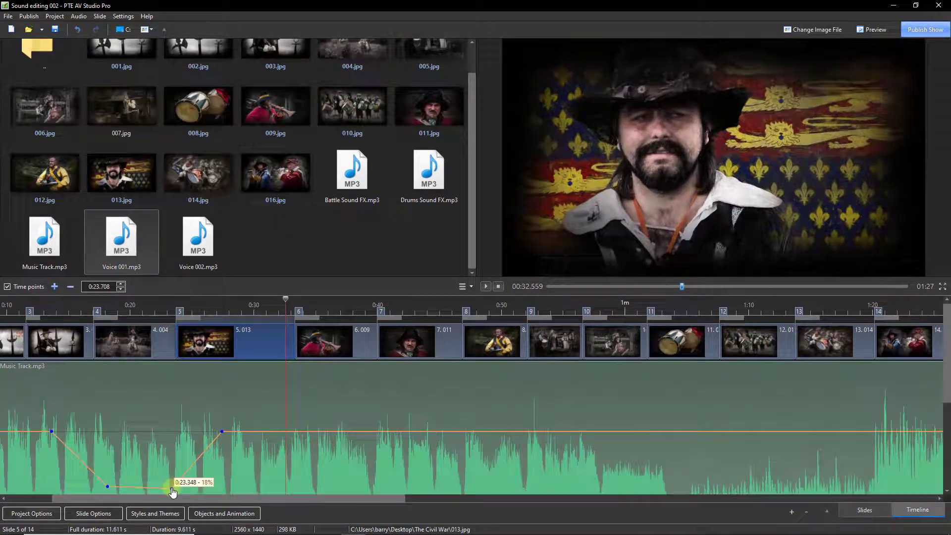
pyautogui.moveTo(174, 489)
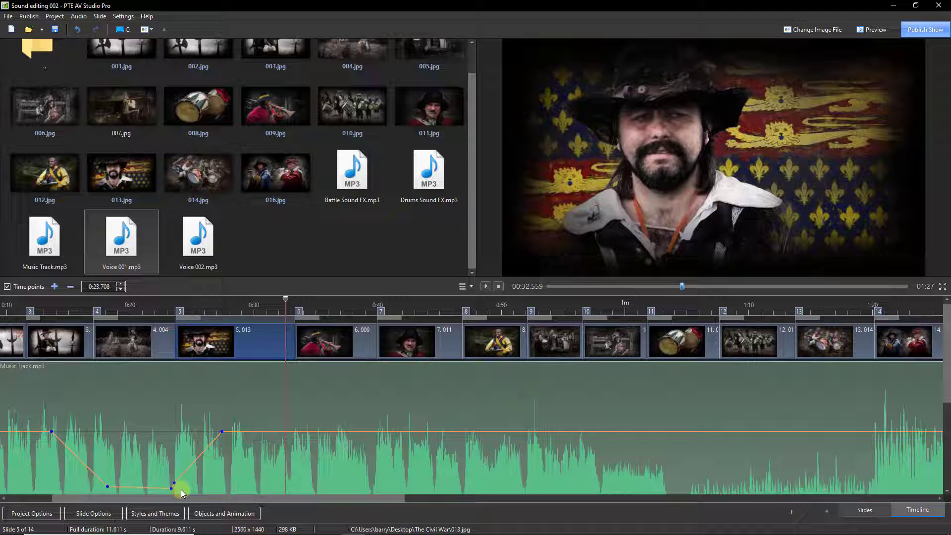
pyautogui.moveTo(176, 489); pyautogui.dragTo(171, 490)
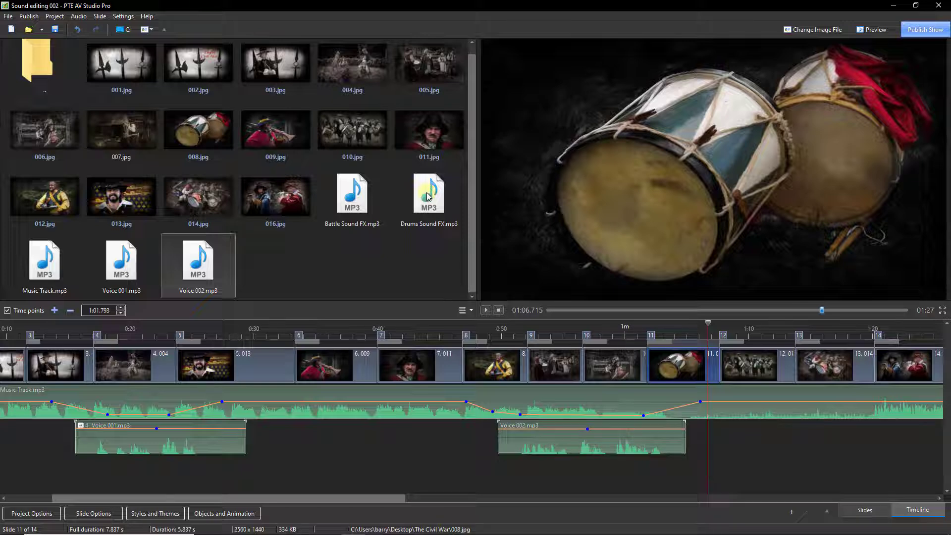
# - Place Drums Sound FX.mp3 near one minute, fading in from 0%, dipping to 21%, fading out
pyautogui.moveTo(428, 197); pyautogui.dragTo(624, 476)
pyautogui.click(627, 473)
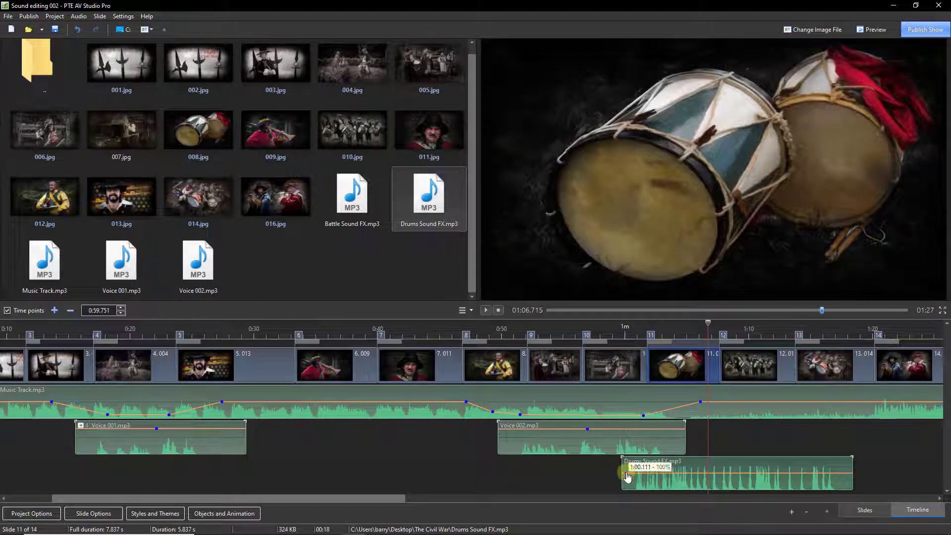
pyautogui.click(675, 473)
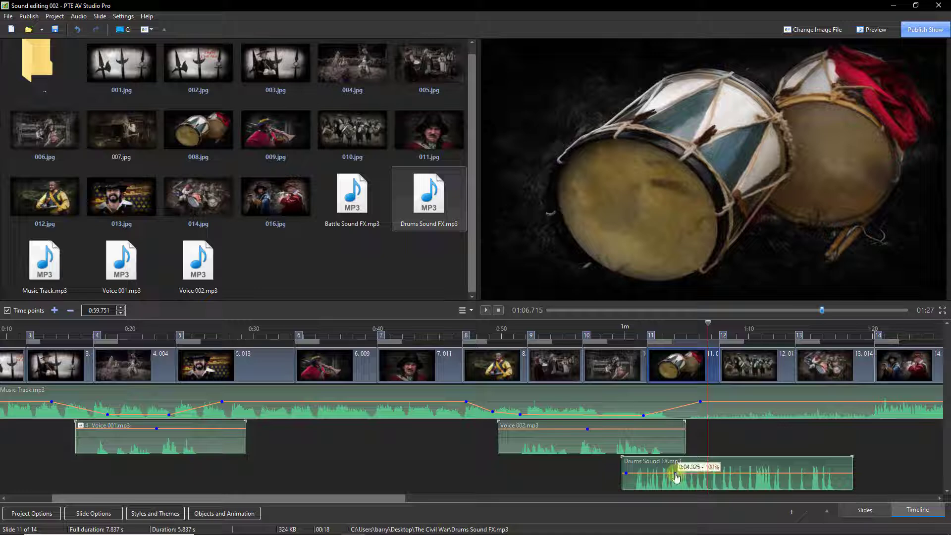
pyautogui.click(783, 473)
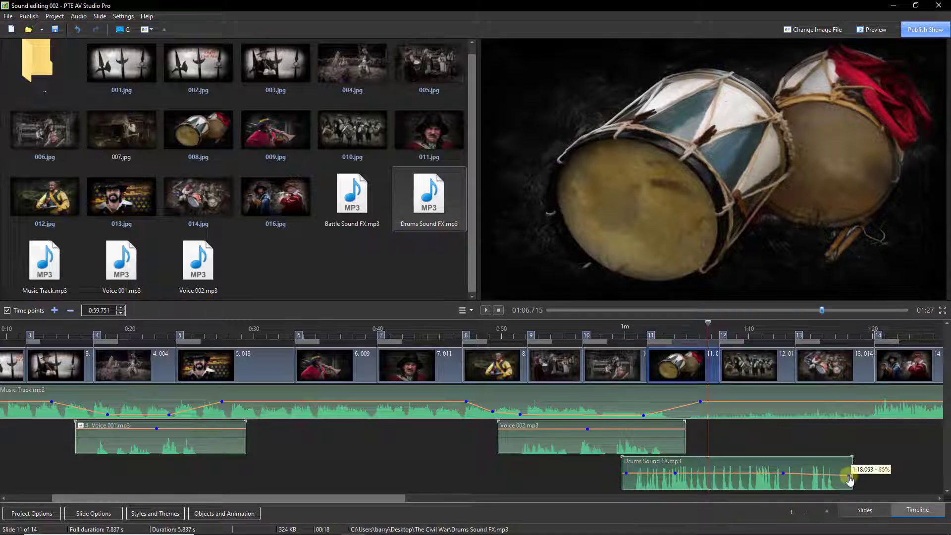
pyautogui.moveTo(850, 473); pyautogui.dragTo(850, 492)
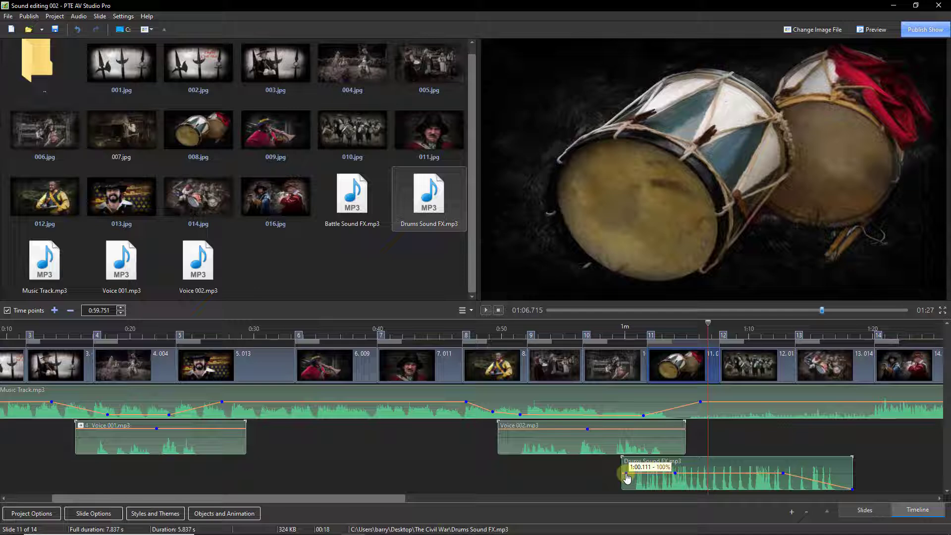
pyautogui.moveTo(626, 476); pyautogui.dragTo(673, 486)
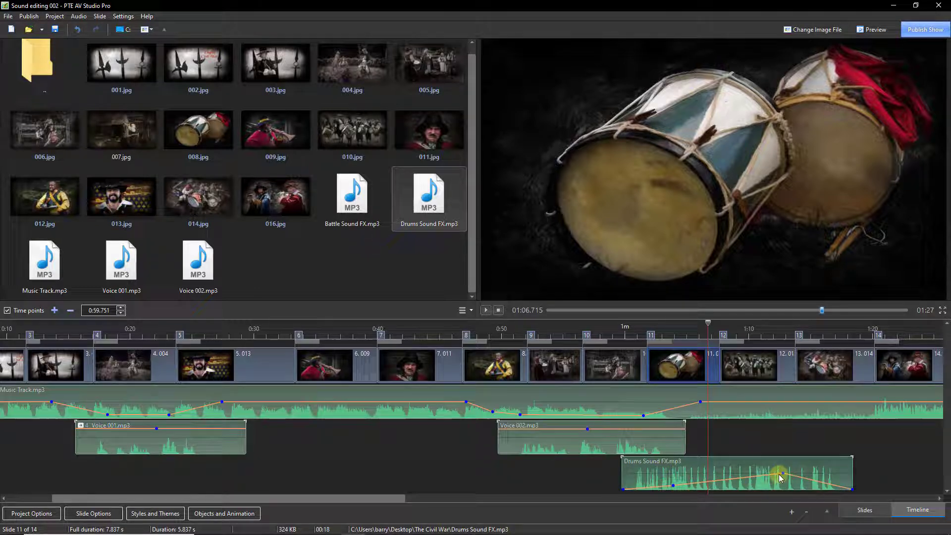
pyautogui.moveTo(783, 478); pyautogui.dragTo(786, 491)
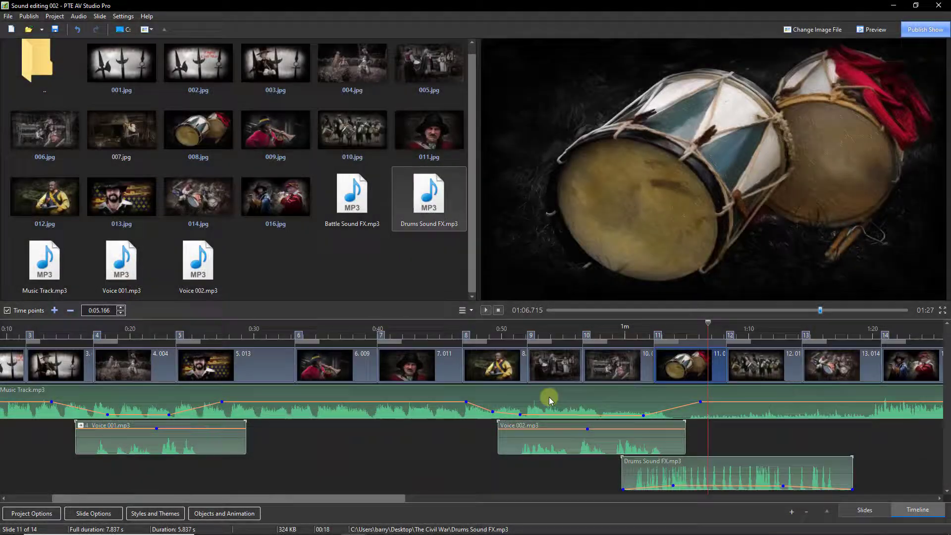
# - Open the music track's context menu, then the timeline's soundtrack menu
pyautogui.rightClick(543, 400)
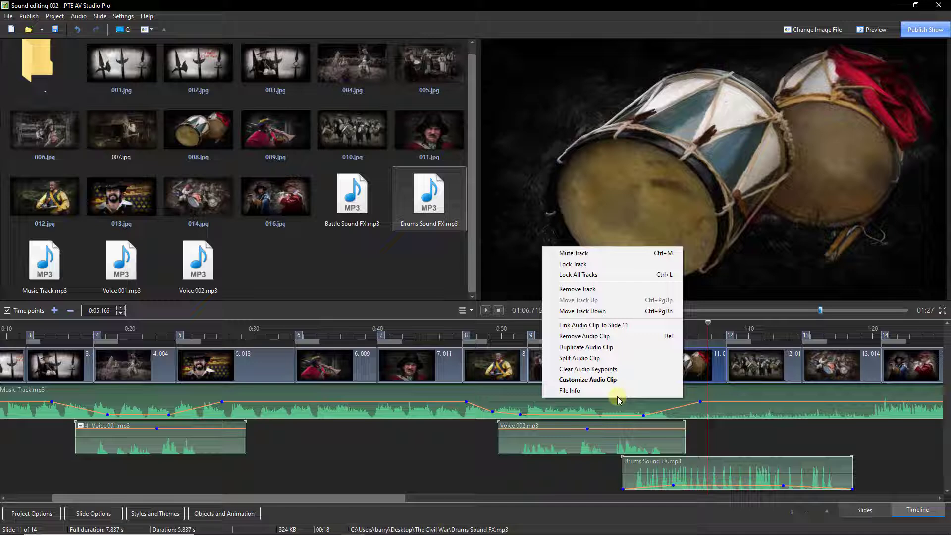
pyautogui.click(468, 311)
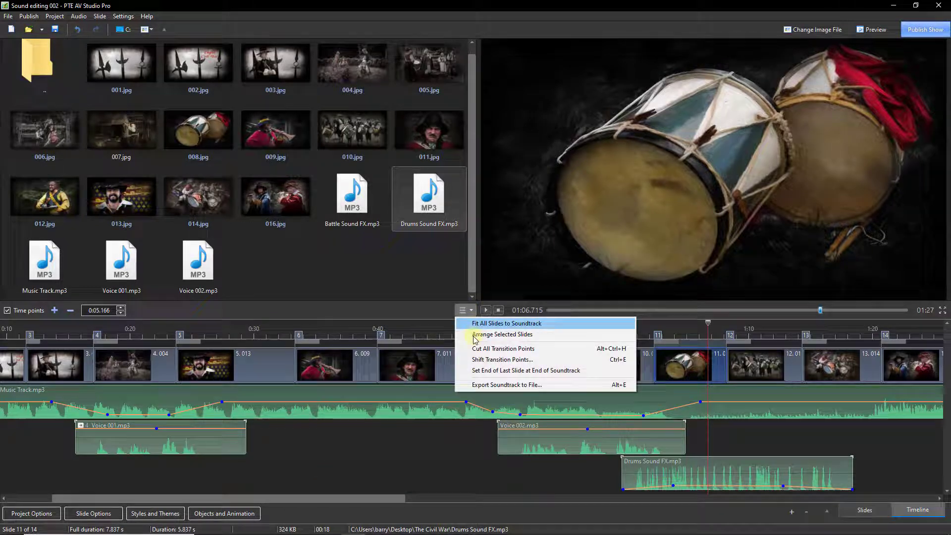
# - Open Export Soundtrack to File, keep the MP3 codec, and cancel the export
pyautogui.click(487, 385)
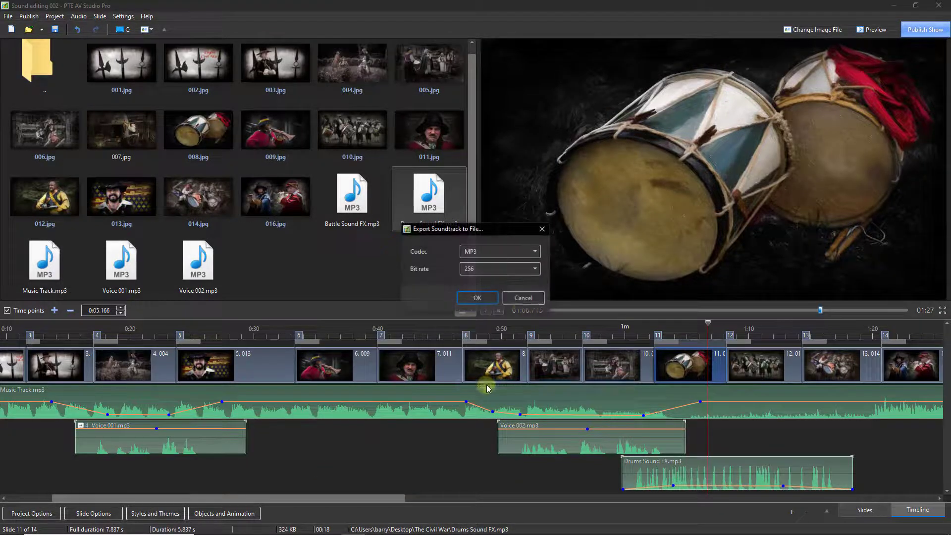
pyautogui.click(534, 253)
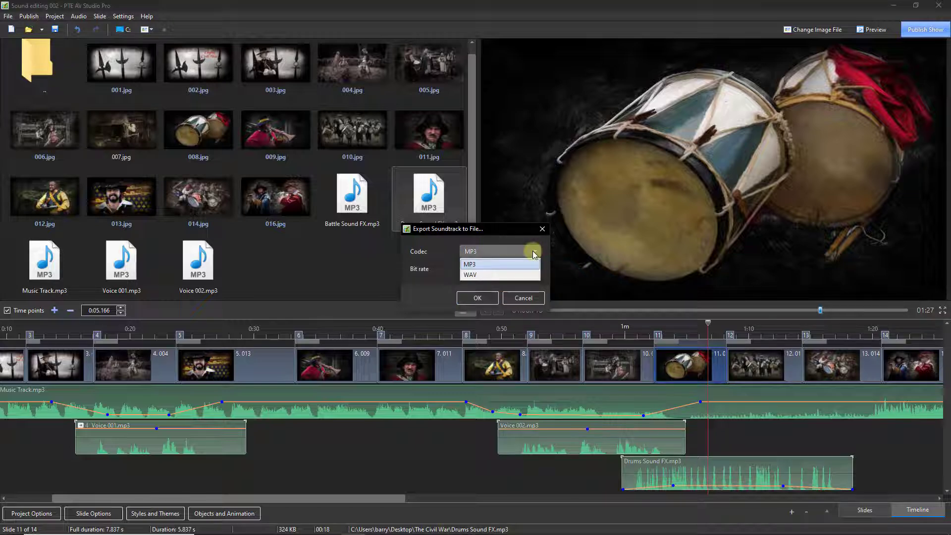
pyautogui.click(534, 252)
pyautogui.click(521, 299)
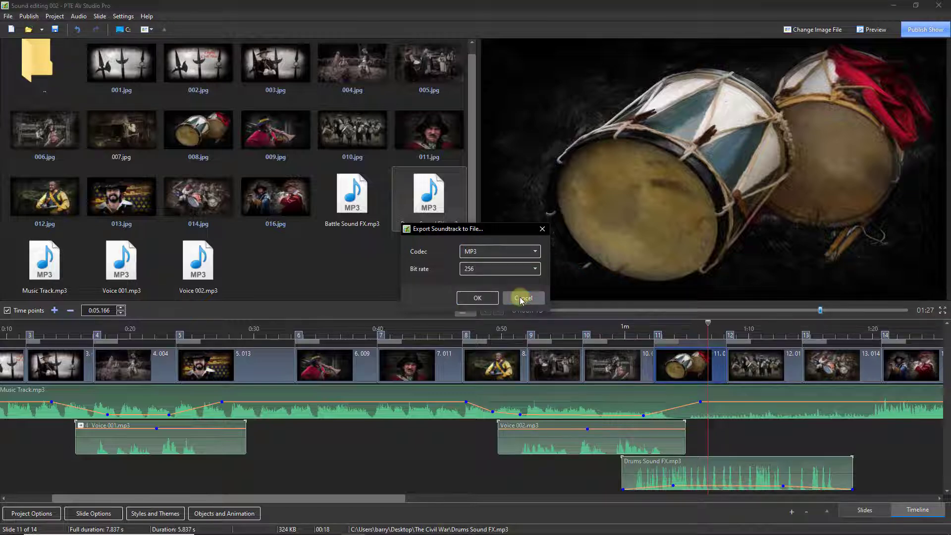